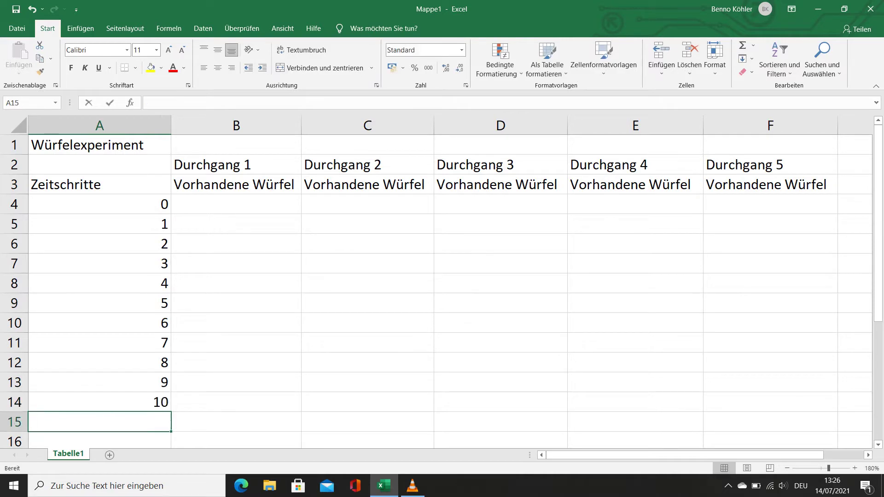
Step: Continue the Zeitschritte column with the values 11 to 20 in cells A15 to A24
{"action": "key", "text": "Return"}
{"action": "type", "text": "13 14"}
{"action": "key", "text": "Return"}
{"action": "type", "text": "15"}
{"action": "key", "text": "Return"}
{"action": "type", "text": "16"}
{"action": "key", "text": "Return"}
{"action": "type", "text": "17"}
{"action": "key", "text": "Return"}
{"action": "type", "text": "18 19"}
{"action": "key", "text": "Return"}
{"action": "type", "text": "20"}
{"action": "key", "text": "Return"}
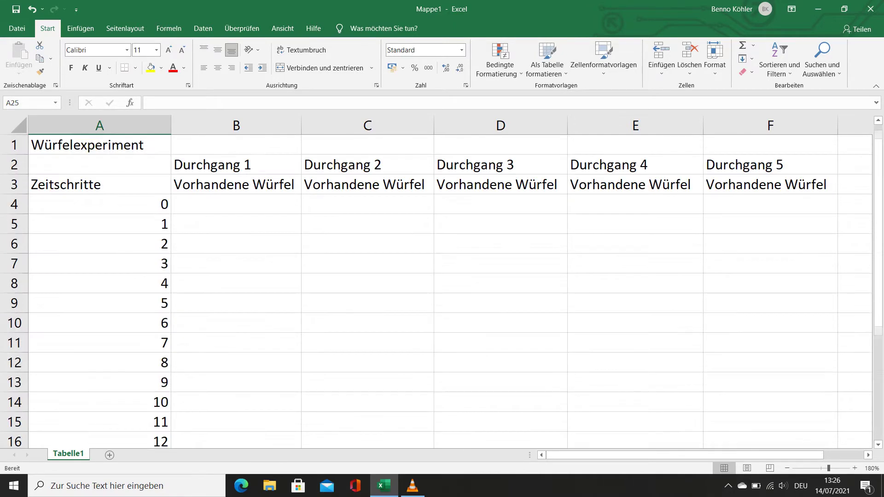
Step: Add the headings "Durchschnitt" in G2 and "Vorhandene Würfel" in G3
{"action": "left_click", "coordinate": [762, 164]}
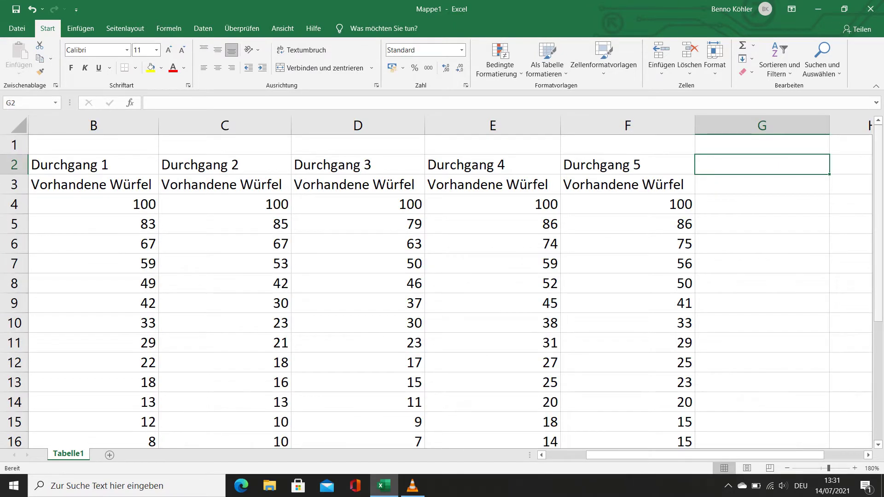
{"action": "type", "text": "Durchschnitt"}
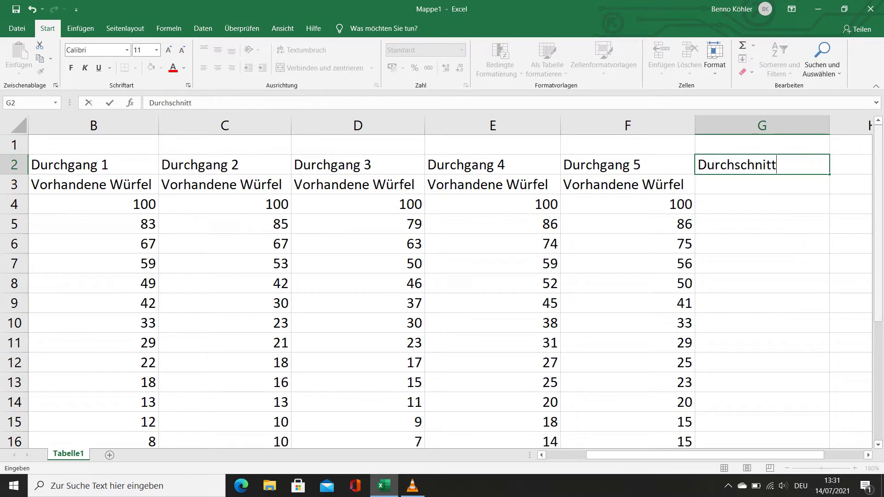
{"action": "key", "text": "Return"}
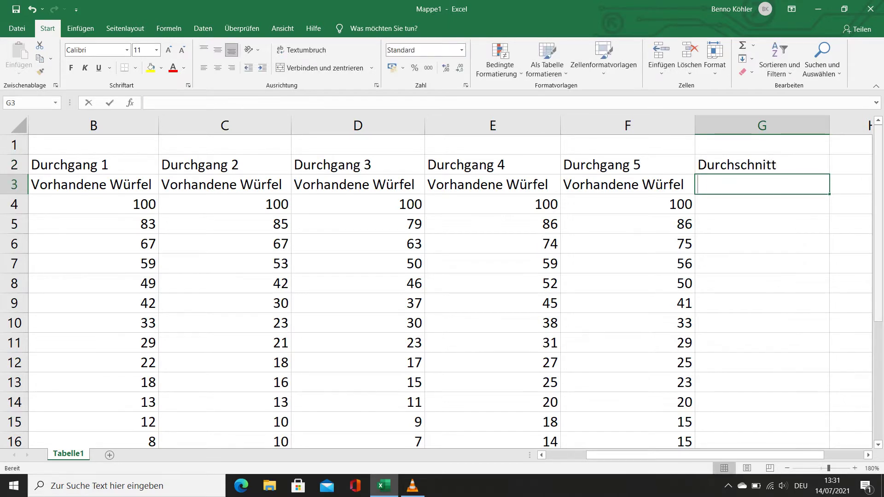
{"action": "type", "text": "Vorhandene Würfel"}
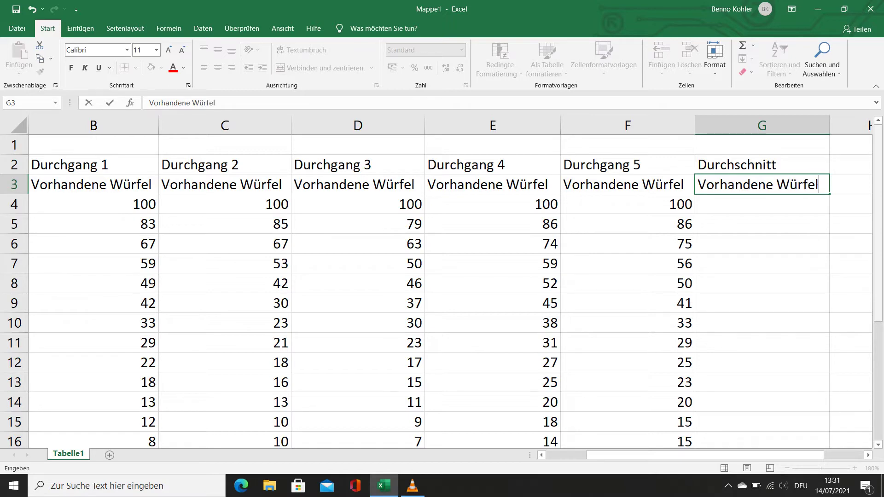
{"action": "key", "text": "Return"}
Step: Enter the formula =(B4+C4+D4+E4+F4)/5 in G4 to average the five runs
{"action": "type", "text": "=("}
{"action": "key", "text": "super+plus"}
{"action": "left_click", "coordinate": [138, 205]}
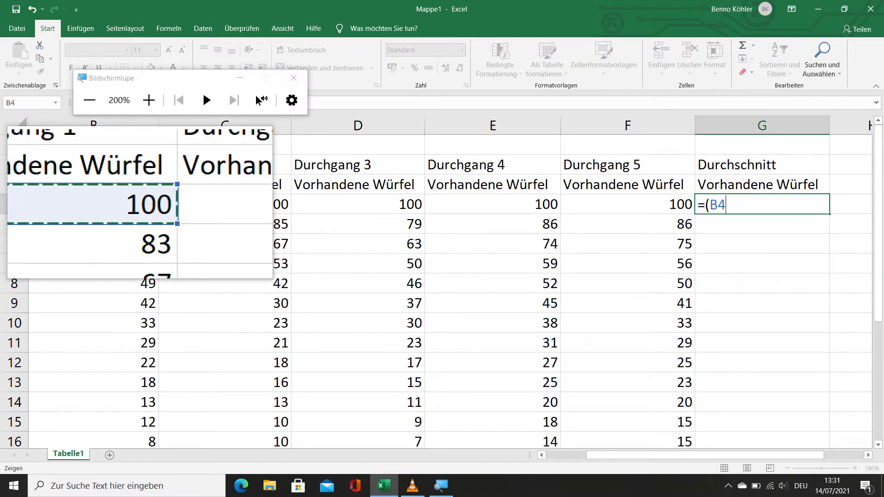
{"action": "type", "text": "+"}
{"action": "left_click", "coordinate": [247, 204]}
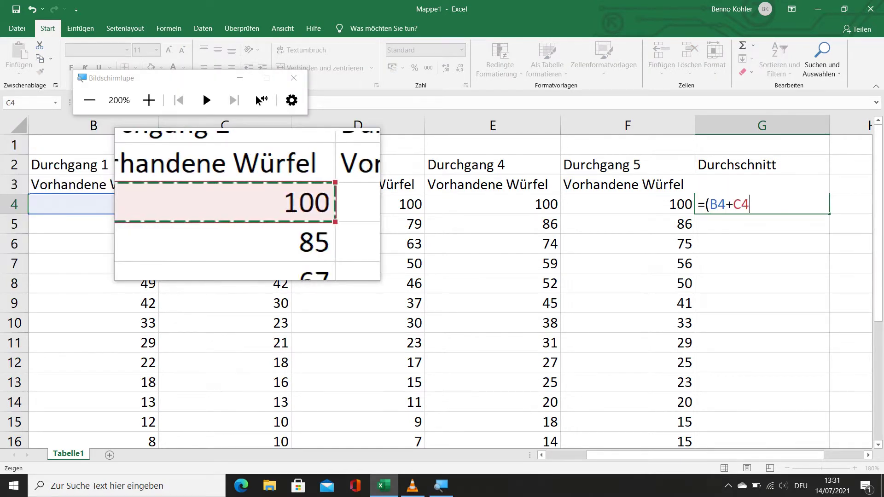
{"action": "type", "text": "+"}
{"action": "left_click", "coordinate": [395, 205]}
{"action": "type", "text": "+"}
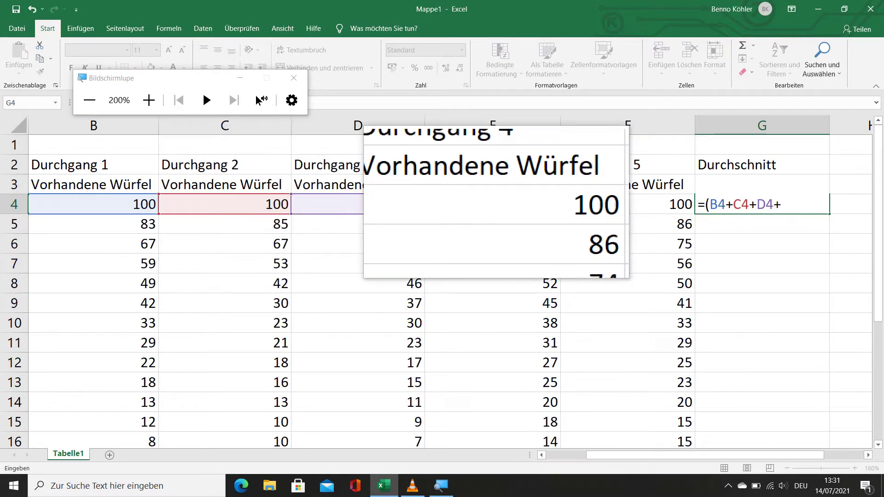
{"action": "left_click", "coordinate": [492, 204]}
{"action": "type", "text": "+"}
{"action": "left_click", "coordinate": [629, 204]}
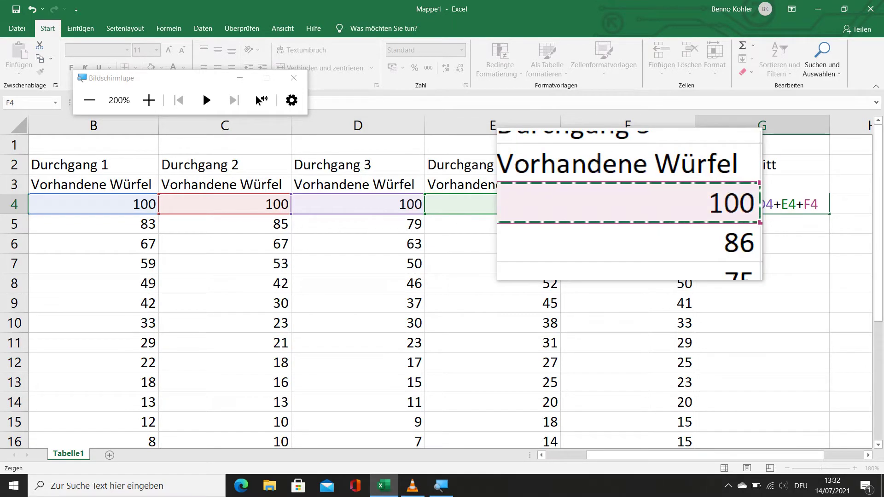
{"action": "type", "text": ")"}
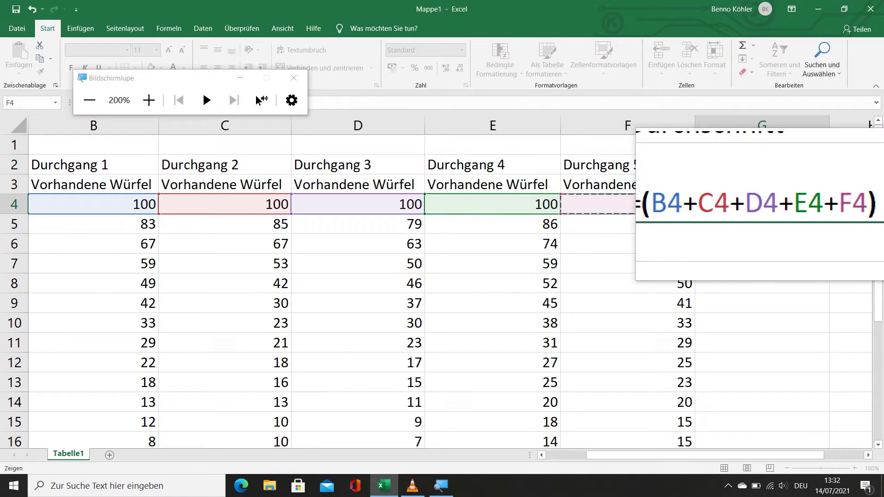
{"action": "type", "text": "/5"}
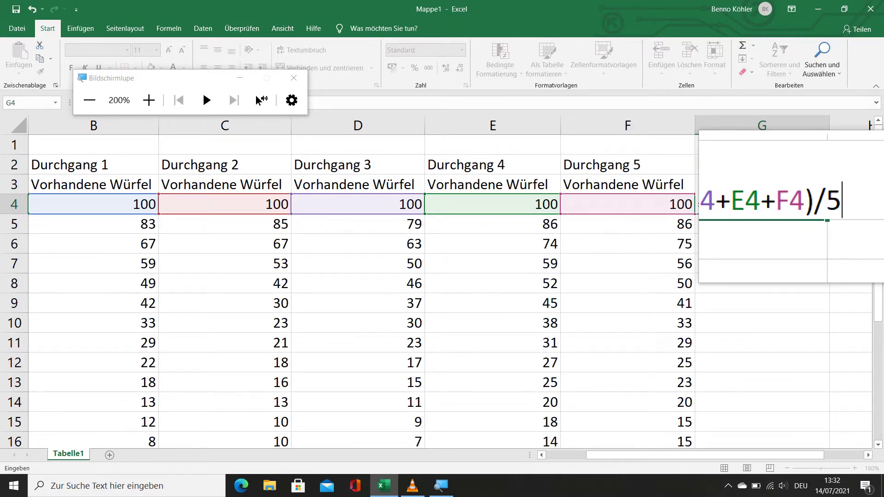
{"action": "key", "text": "Return"}
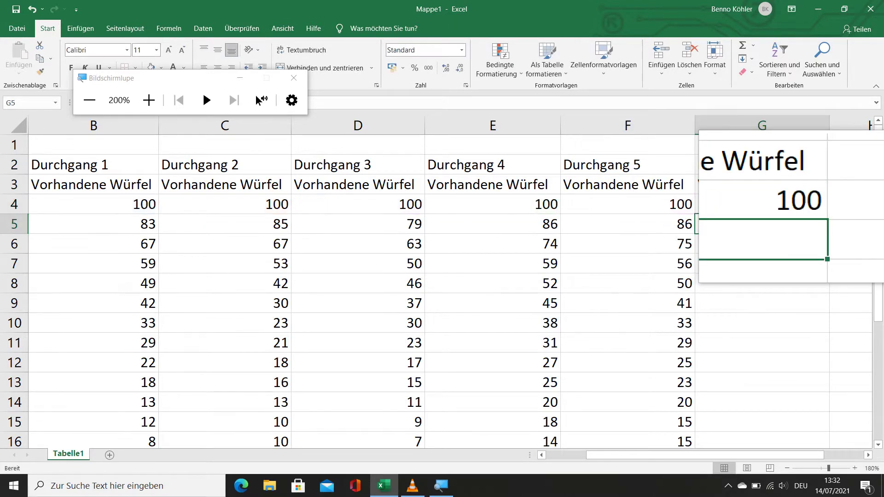
Step: Fill the averaging formula from G4 down through row 24
{"action": "left_click", "coordinate": [783, 204]}
{"action": "left_click_drag", "start_coordinate": [830, 214], "coordinate": [807, 232]}
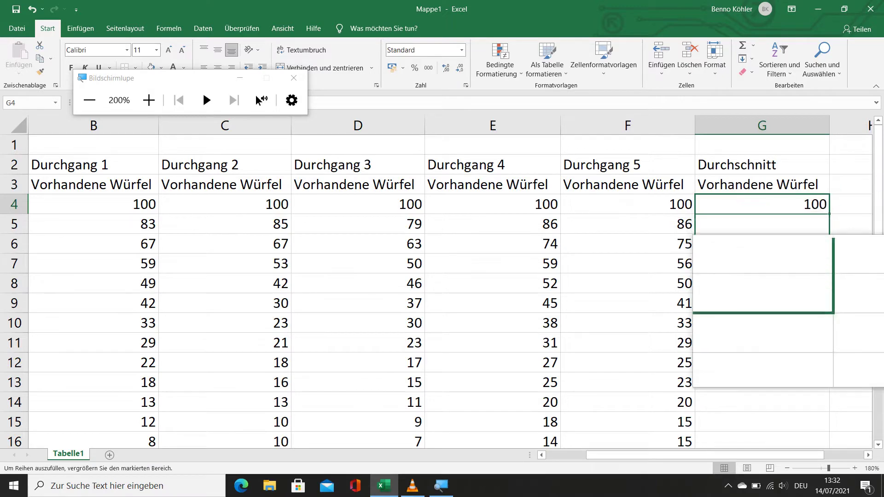
{"action": "left_click_drag", "start_coordinate": [825, 312], "coordinate": [832, 419]}
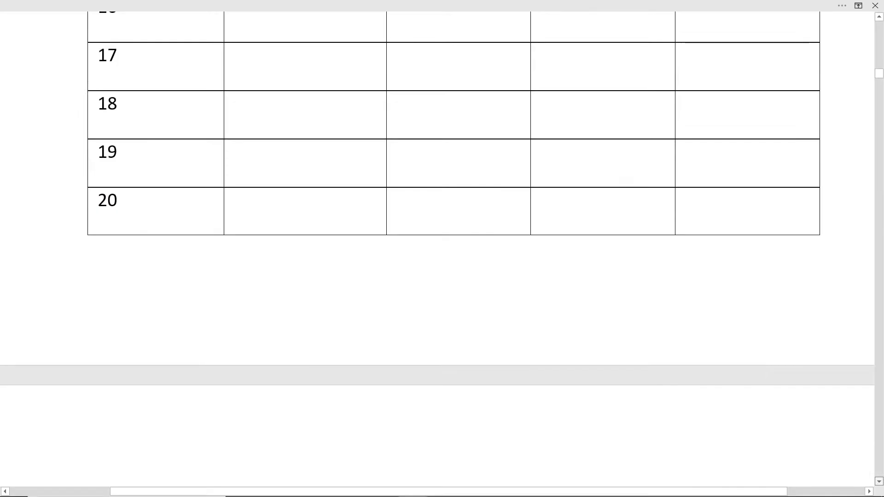
Step: Check the next task in the worksheet document, and insert a Punkt (XY) scatter chart of the table data in Excel
{"action": "scroll", "coordinate": [438, 208], "scroll_direction": "down", "scroll_amount": 5}
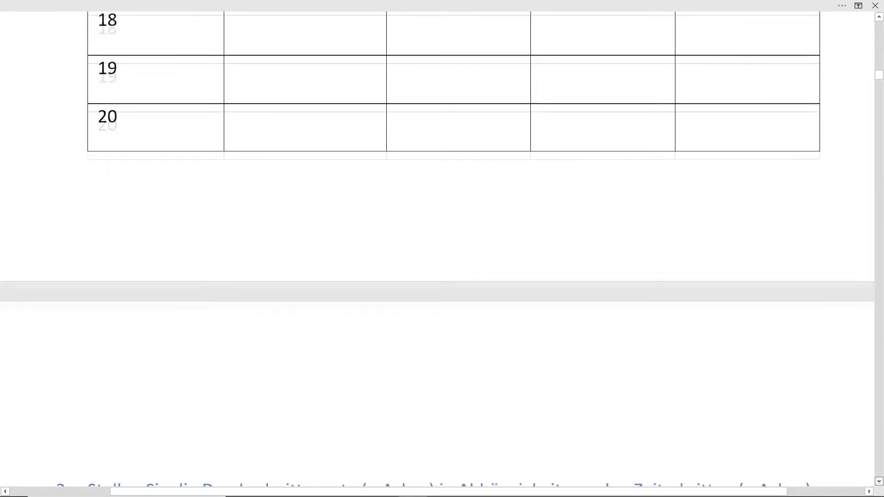
{"action": "scroll", "coordinate": [438, 249], "scroll_direction": "down", "scroll_amount": 5}
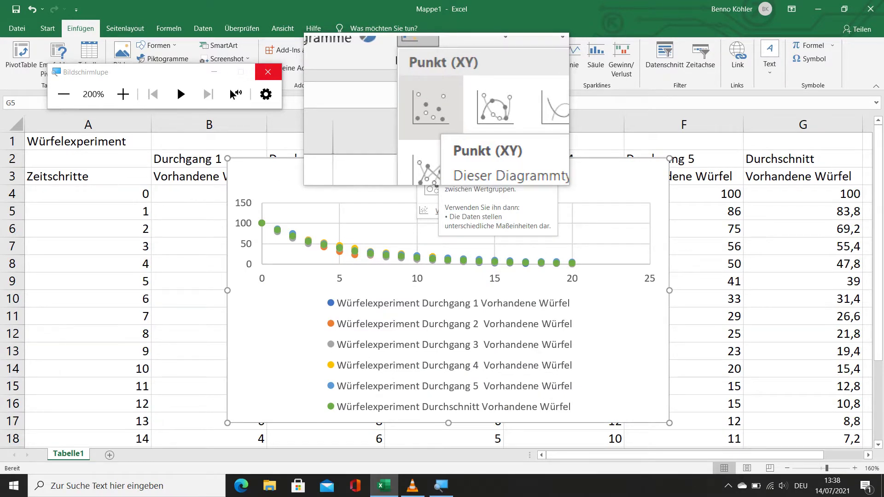
{"action": "left_click", "coordinate": [433, 108]}
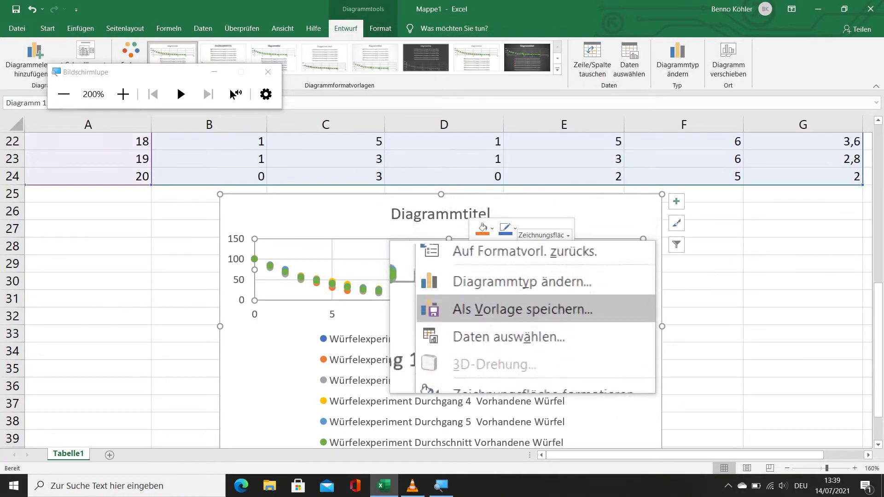
Step: Remove all existing data series from the scatter chart's data source
{"action": "left_click", "coordinate": [532, 328]}
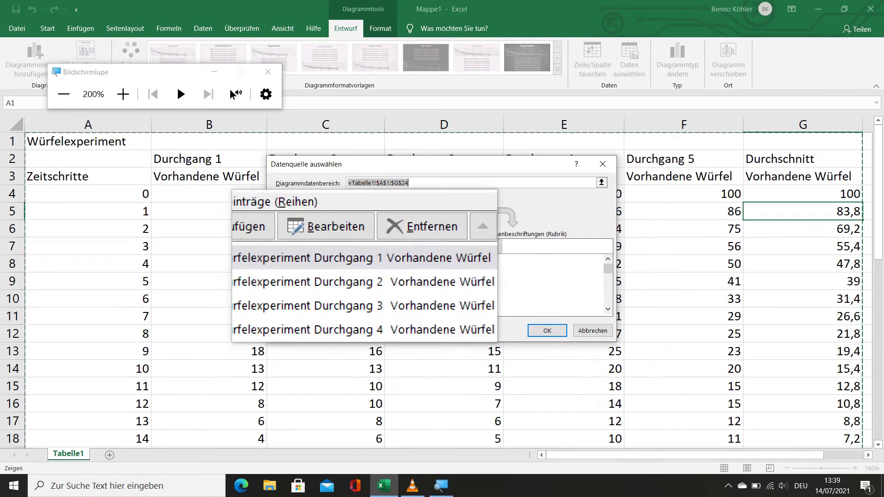
{"action": "left_click", "coordinate": [389, 247]}
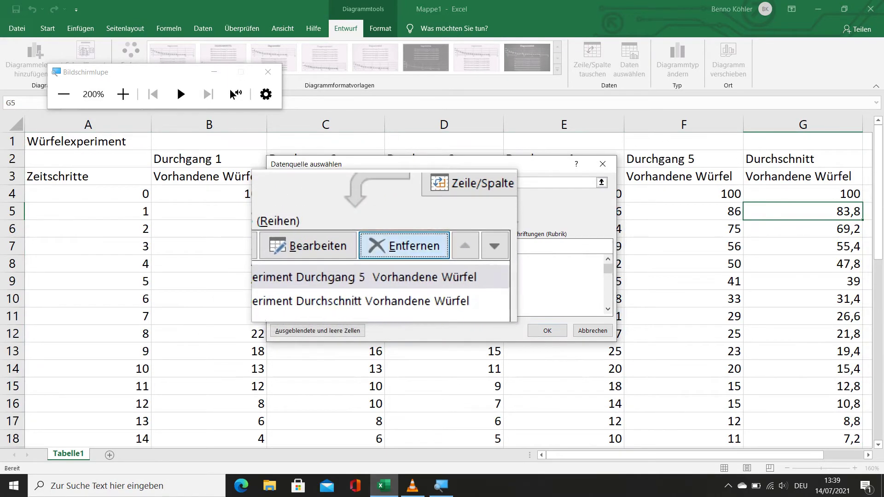
{"action": "key", "text": "space"}
Step: Add a new data series to the chart with the time steps in A4:A24 as its X values
{"action": "left_click", "coordinate": [300, 246]}
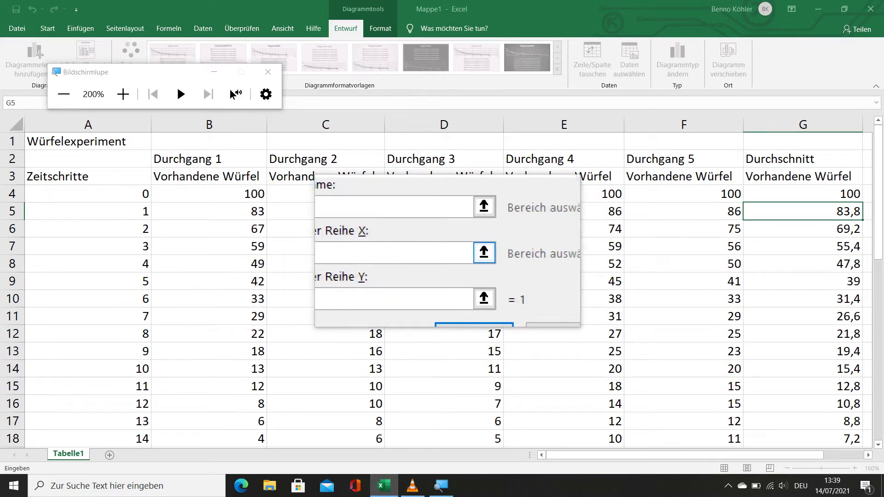
{"action": "left_click", "coordinate": [466, 253]}
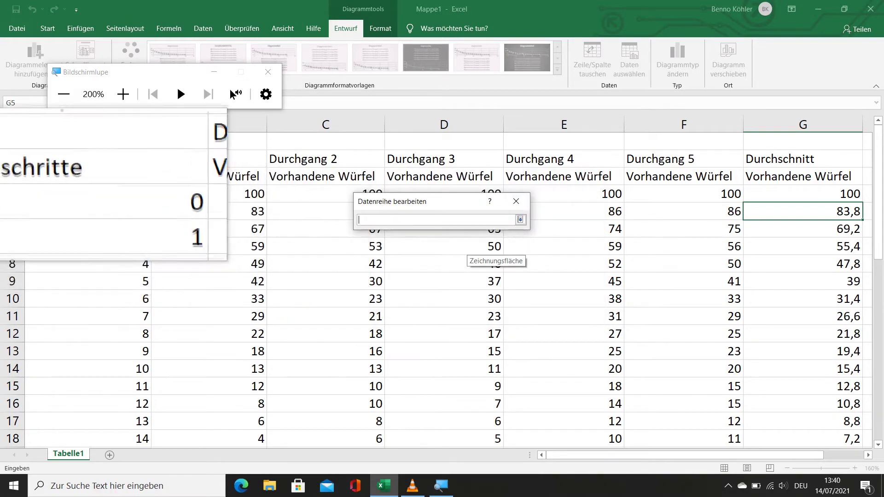
{"action": "left_click_drag", "start_coordinate": [129, 194], "coordinate": [133, 420]}
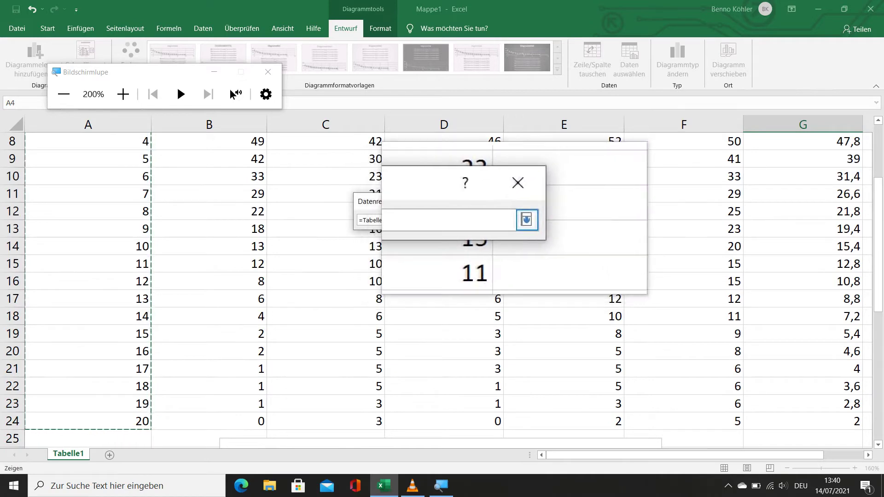
{"action": "left_click", "coordinate": [520, 220]}
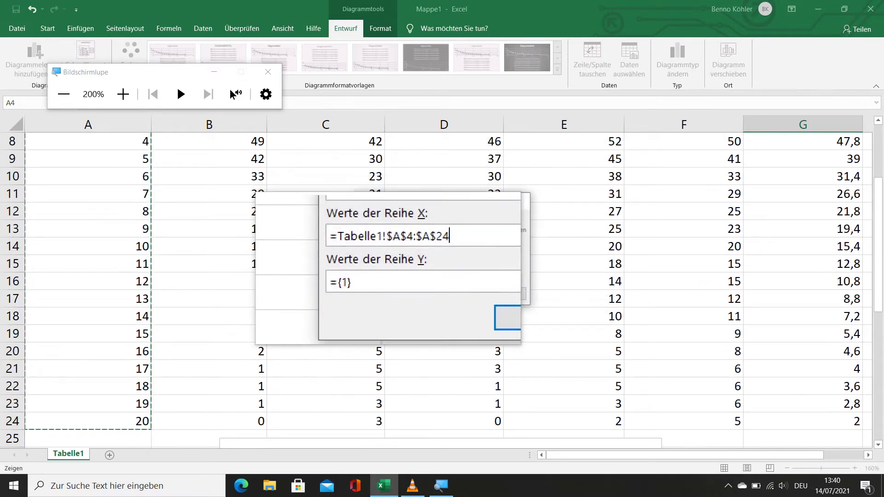
Step: Set the new series' Y values to the averages in G4:G24 and apply the chart's data source
{"action": "left_click", "coordinate": [355, 282]}
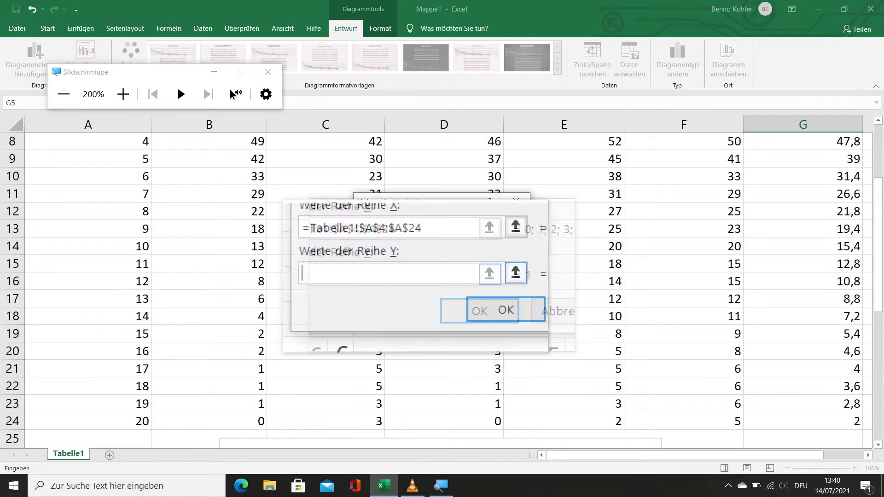
{"action": "left_click", "coordinate": [461, 277]}
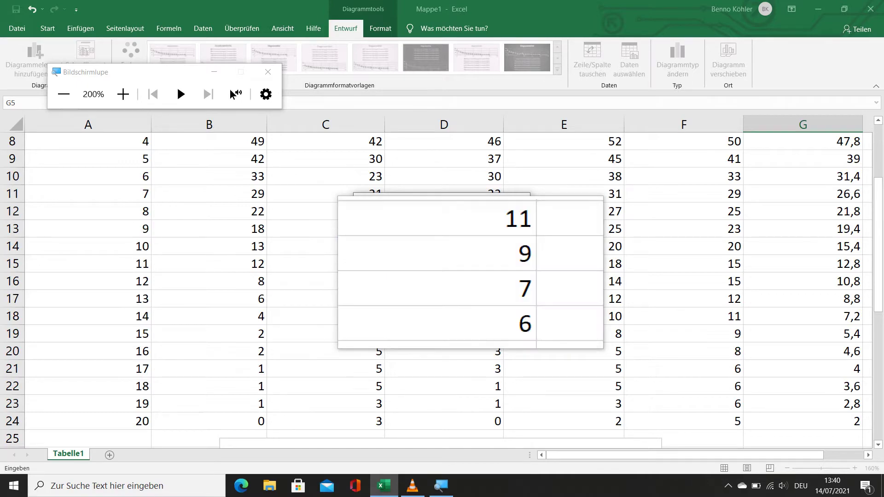
{"action": "scroll", "coordinate": [690, 230], "scroll_direction": "up", "scroll_amount": 3}
{"action": "left_click_drag", "start_coordinate": [852, 211], "coordinate": [852, 320]}
{"action": "scroll", "coordinate": [852, 421], "scroll_direction": "down", "scroll_amount": 2}
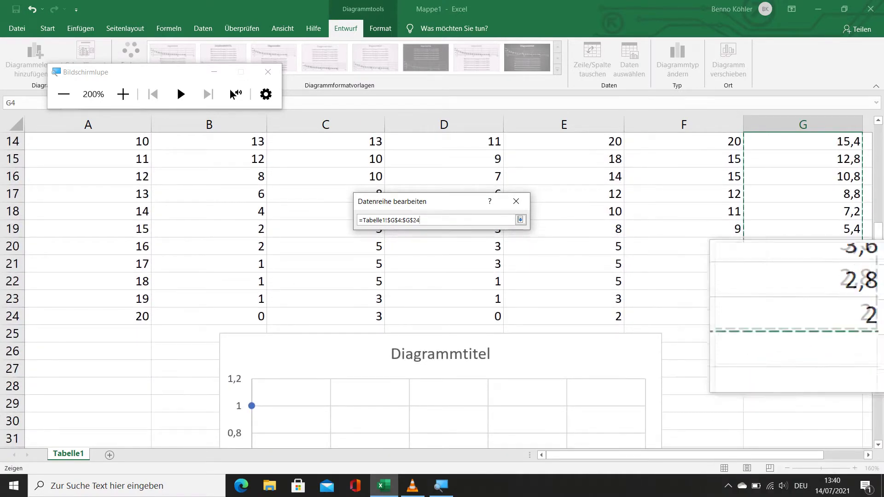
{"action": "left_click", "coordinate": [522, 220]}
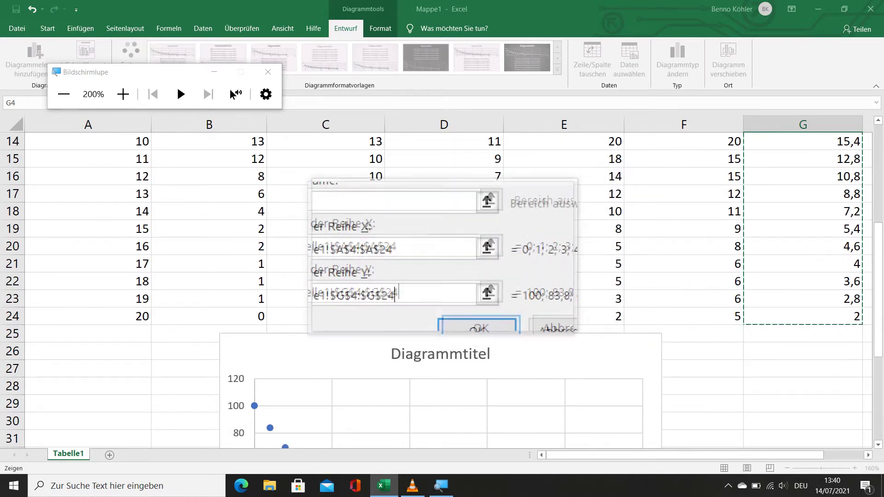
{"action": "left_click", "coordinate": [449, 283]}
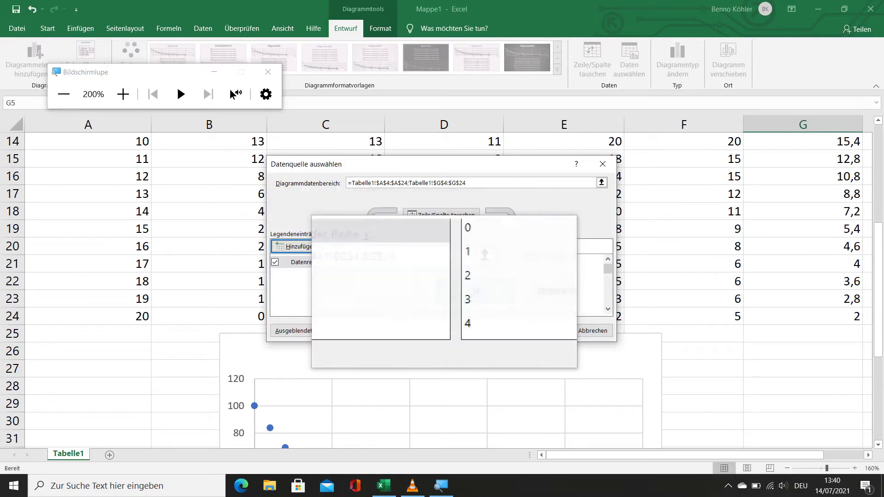
{"action": "left_click", "coordinate": [517, 389]}
{"action": "key", "text": "super+Escape"}
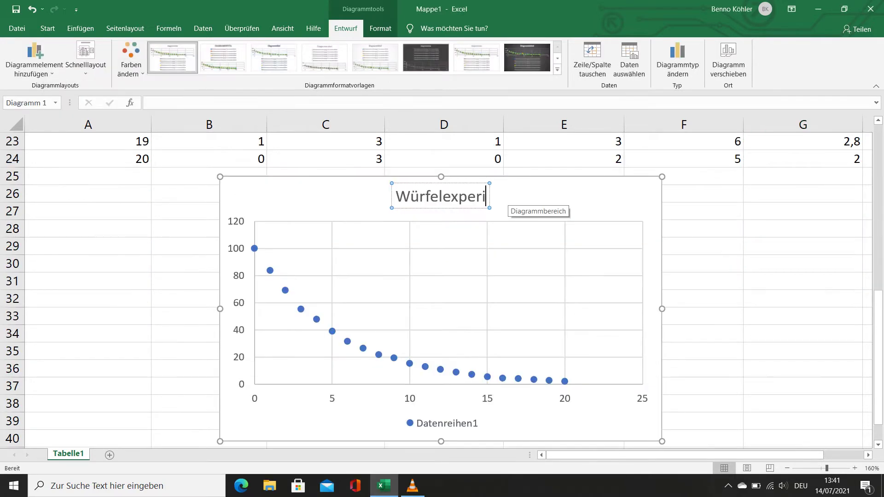
Step: Open the axis formatting settings for the chart's vertical value axis
{"action": "scroll", "coordinate": [240, 297], "scroll_direction": "down", "scroll_amount": 1}
{"action": "right_click", "coordinate": [239, 296]}
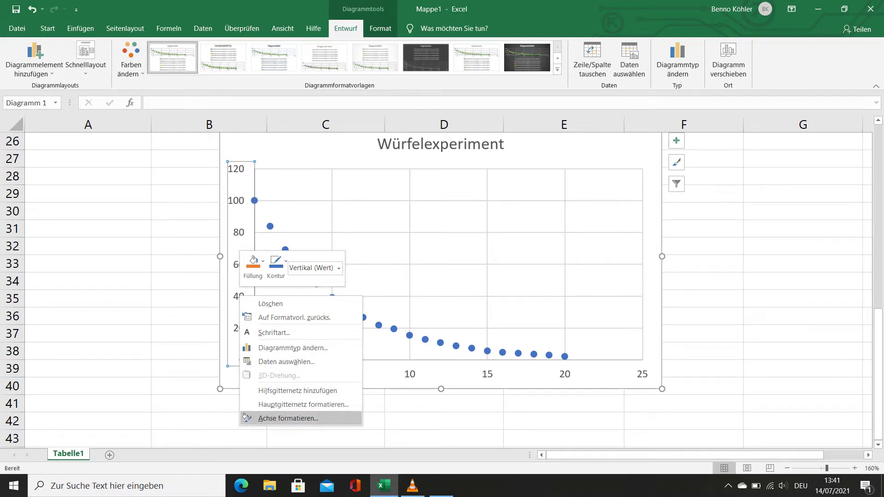
{"action": "key", "text": "super+plus"}
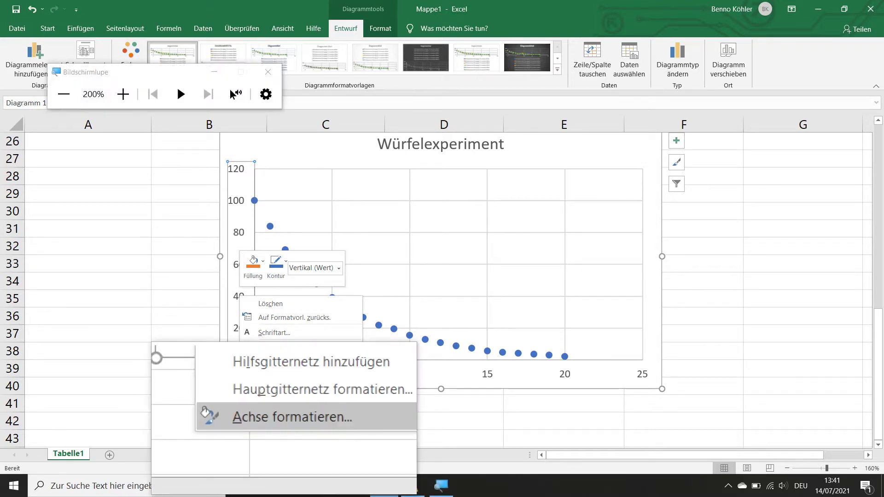
{"action": "left_click", "coordinate": [245, 416]}
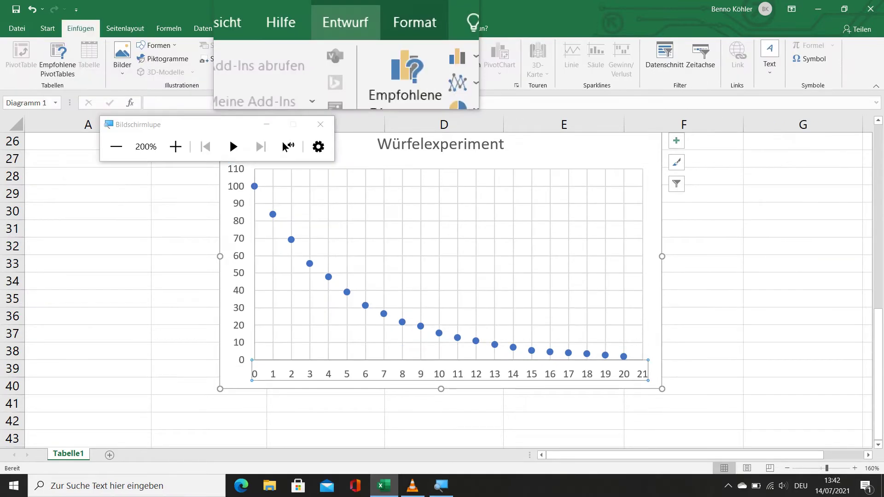
Step: Add axis titles to the chart: "Zeitschritte" for the horizontal axis and "Vorhandene Würfel" for the vertical axis
{"action": "left_click", "coordinate": [345, 28]}
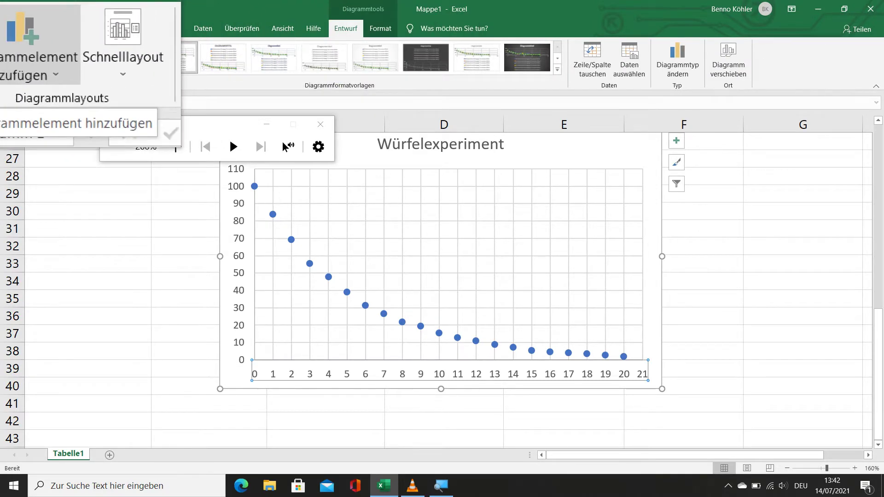
{"action": "left_click", "coordinate": [35, 67]}
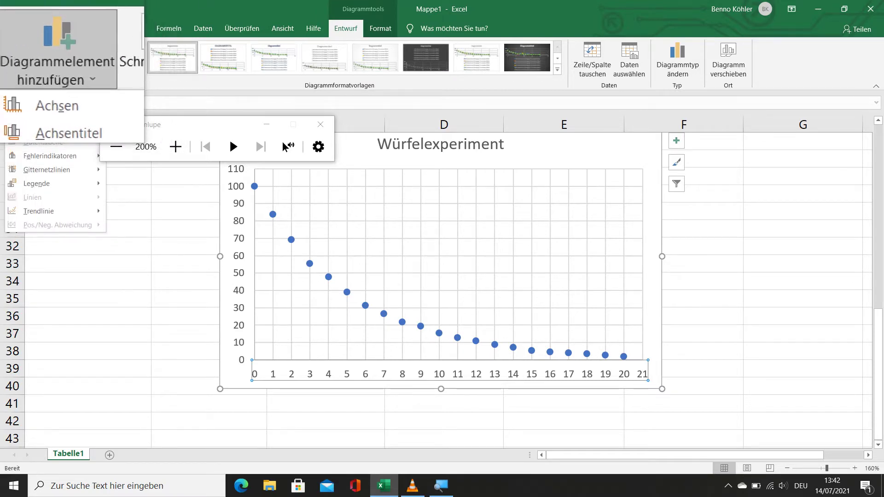
{"action": "mouse_move", "coordinate": [50, 101]}
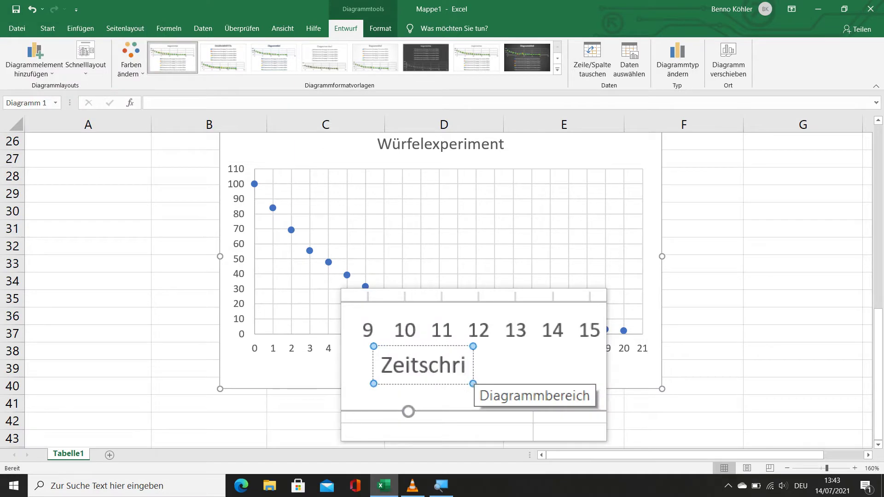
{"action": "type", "text": "tte"}
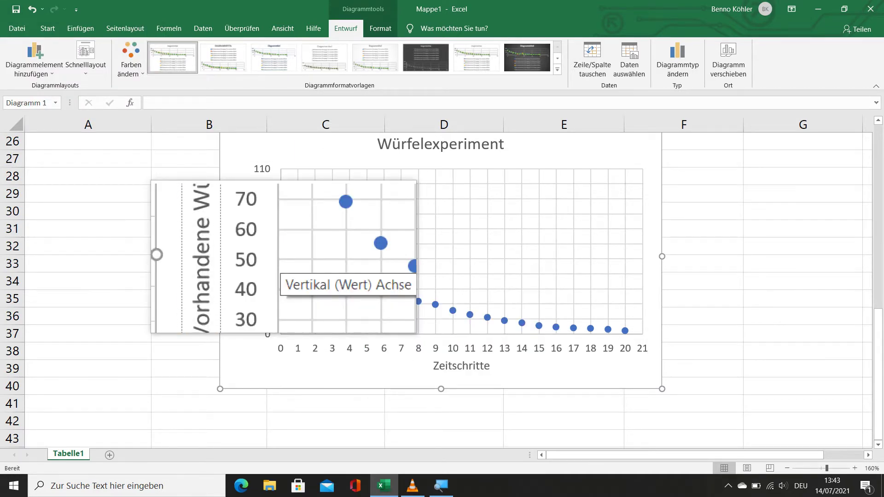
{"action": "left_click", "coordinate": [266, 217]}
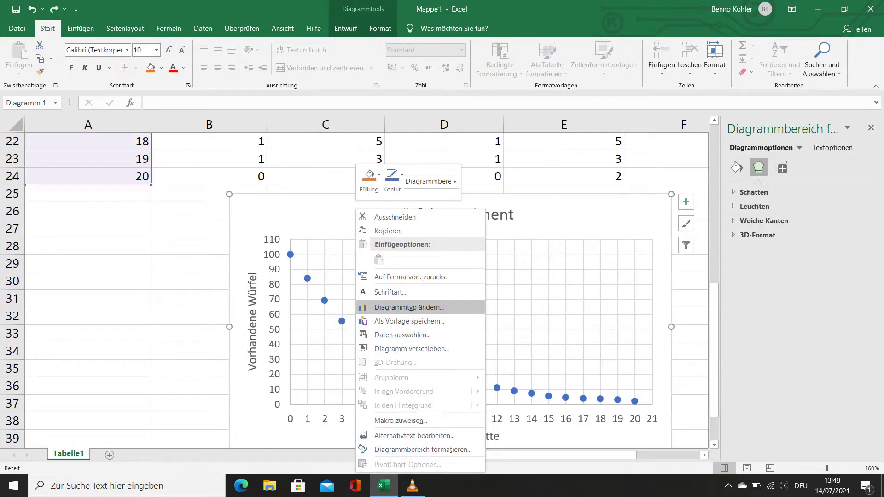
Step: Change the chart type to a scatter chart with smooth lines and markers (Punkte mit interpolierten Linien und Datendarstellungen)
{"action": "key", "text": "super+plus"}
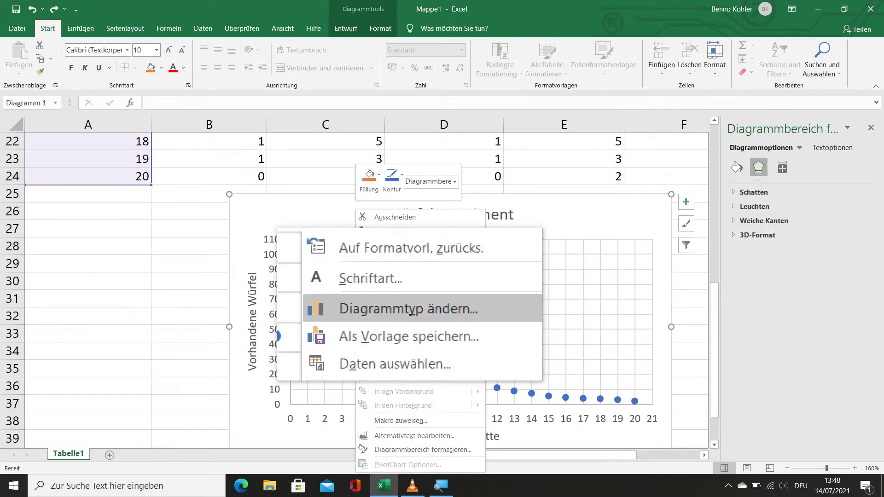
{"action": "left_click", "coordinate": [410, 304]}
{"action": "left_click", "coordinate": [406, 114]}
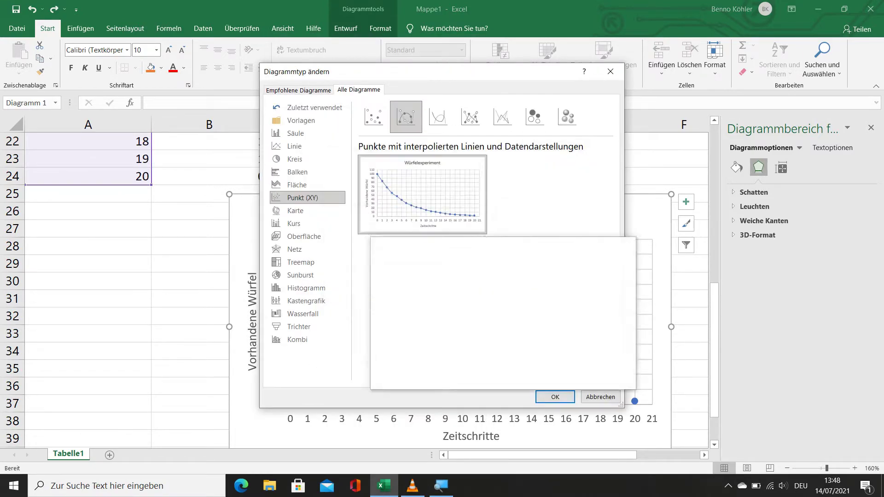
{"action": "left_click", "coordinate": [554, 397]}
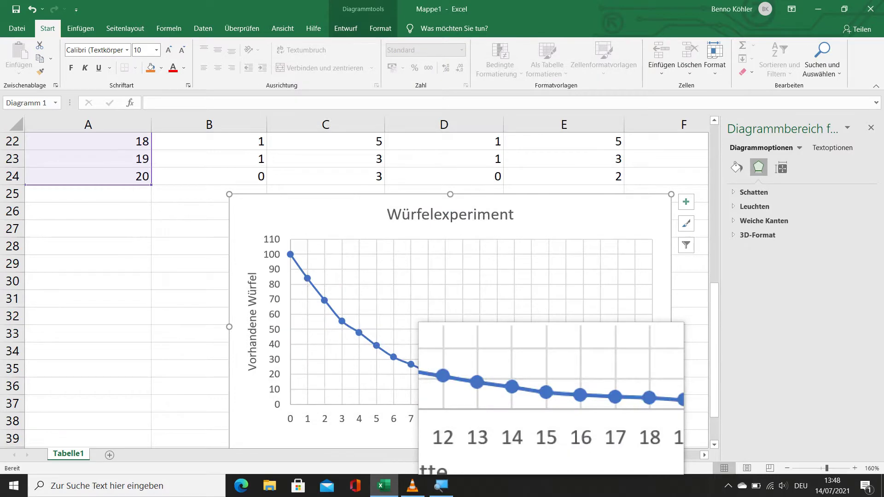
Step: Set the line width of the chart's data series to 1 pt
{"action": "right_click", "coordinate": [300, 267]}
{"action": "left_click", "coordinate": [322, 374]}
{"action": "left_click", "coordinate": [737, 167]}
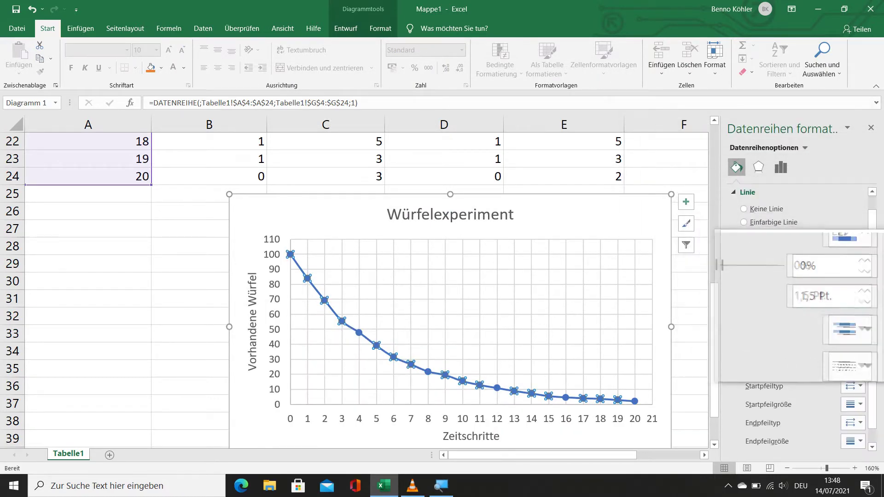
{"action": "left_click", "coordinate": [864, 302]}
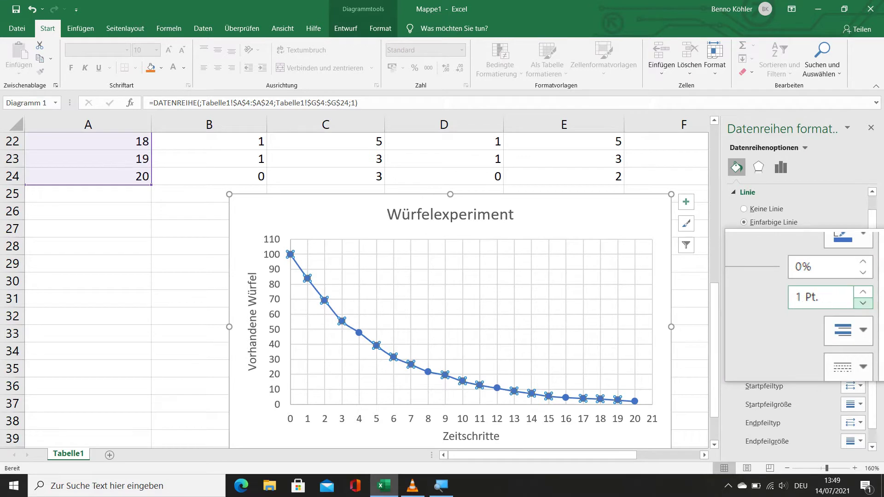
{"action": "left_click", "coordinate": [484, 318]}
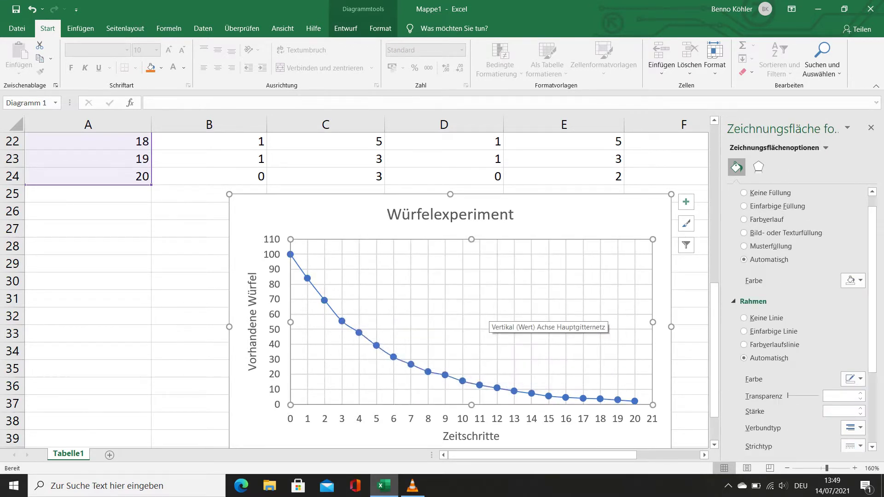
{"action": "left_click_drag", "start_coordinate": [663, 212], "coordinate": [464, 213]}
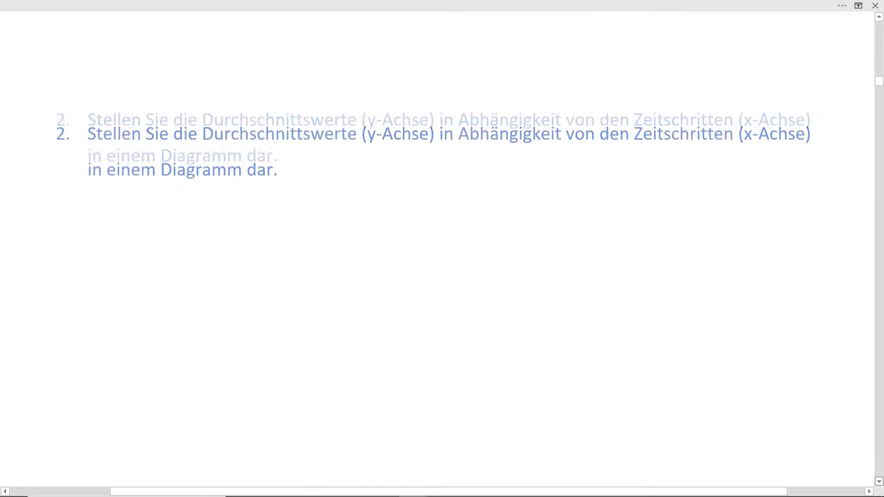
Step: In the worksheet document, review the finished chart and task 3 on the times when 50, 25 and 13 dice remain, including its solution
{"action": "scroll", "coordinate": [442, 249], "scroll_direction": "down", "scroll_amount": 5}
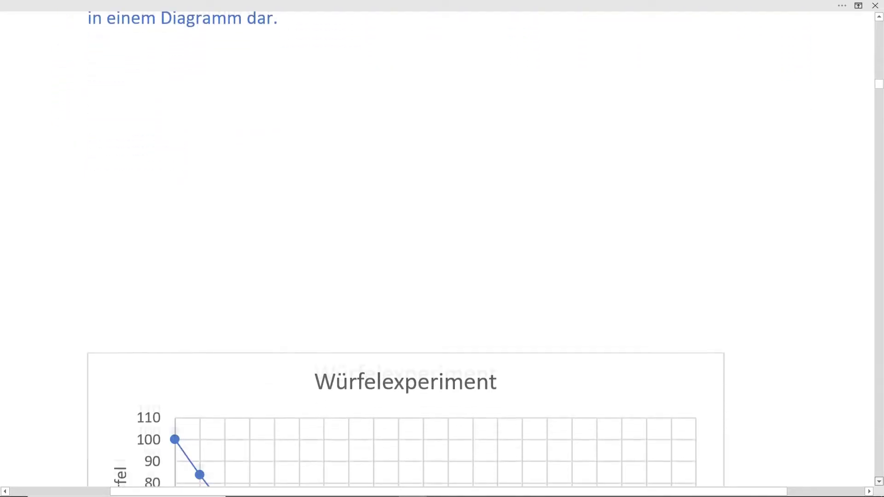
{"action": "scroll", "coordinate": [405, 249], "scroll_direction": "down", "scroll_amount": 5}
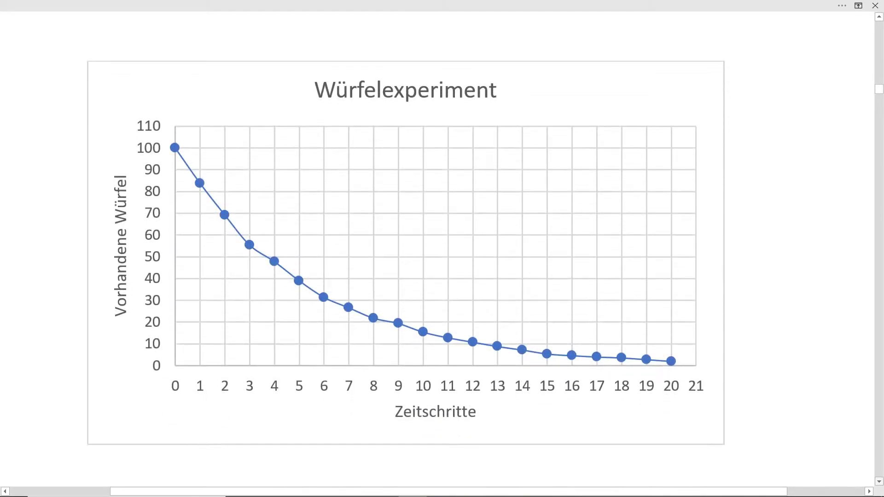
{"action": "scroll", "coordinate": [438, 249], "scroll_direction": "down", "scroll_amount": 5}
{"action": "scroll", "coordinate": [437, 248], "scroll_direction": "down", "scroll_amount": 5}
{"action": "scroll", "coordinate": [437, 249], "scroll_direction": "down", "scroll_amount": 2}
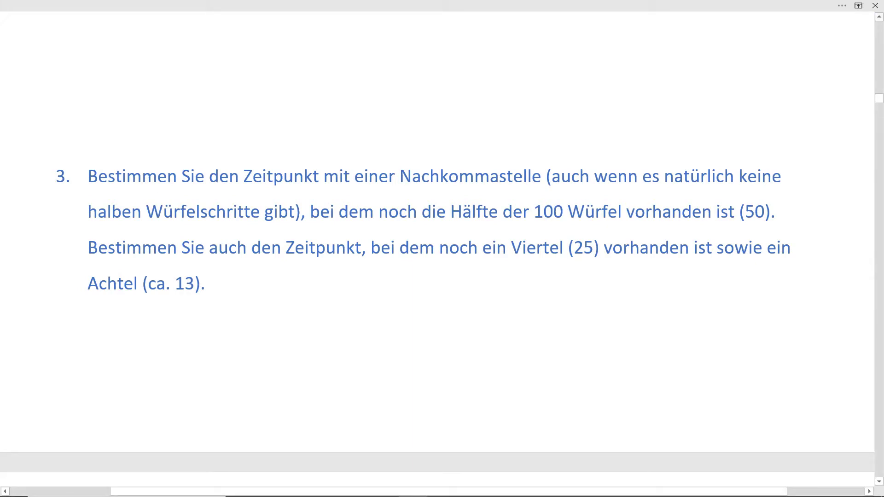
{"action": "scroll", "coordinate": [438, 249], "scroll_direction": "up", "scroll_amount": 5}
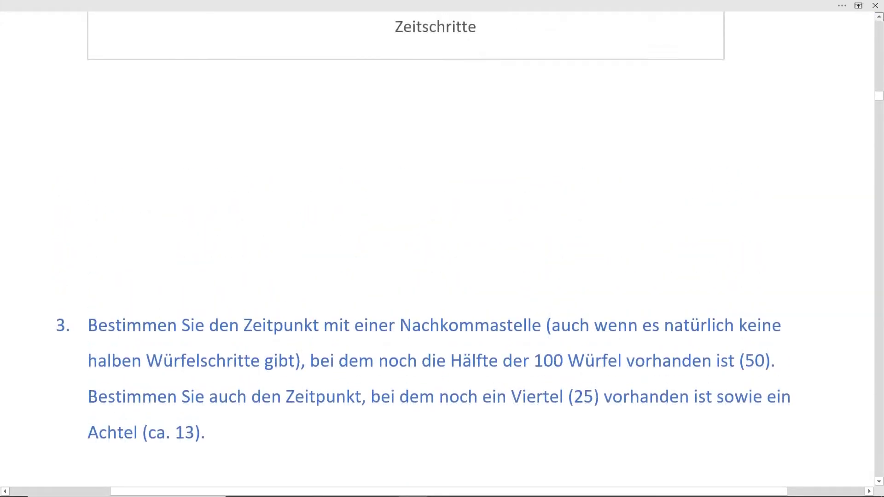
{"action": "scroll", "coordinate": [437, 248], "scroll_direction": "up", "scroll_amount": 6}
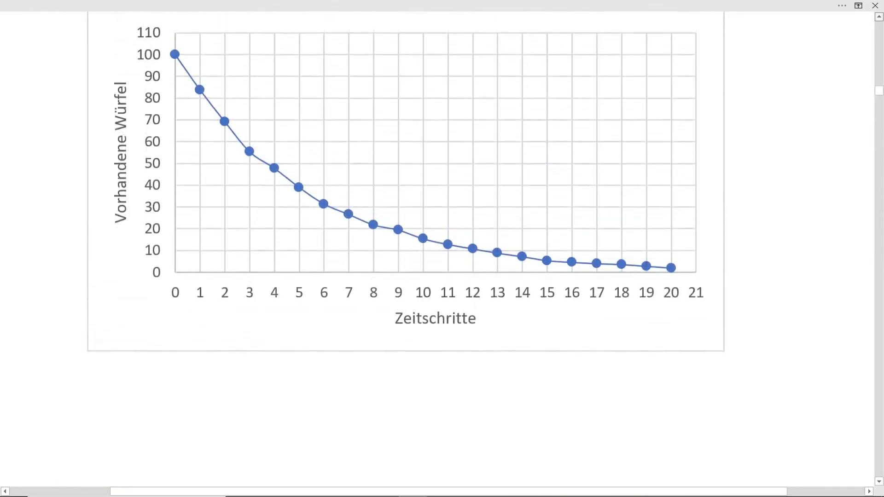
{"action": "scroll", "coordinate": [405, 239], "scroll_direction": "up", "scroll_amount": 1}
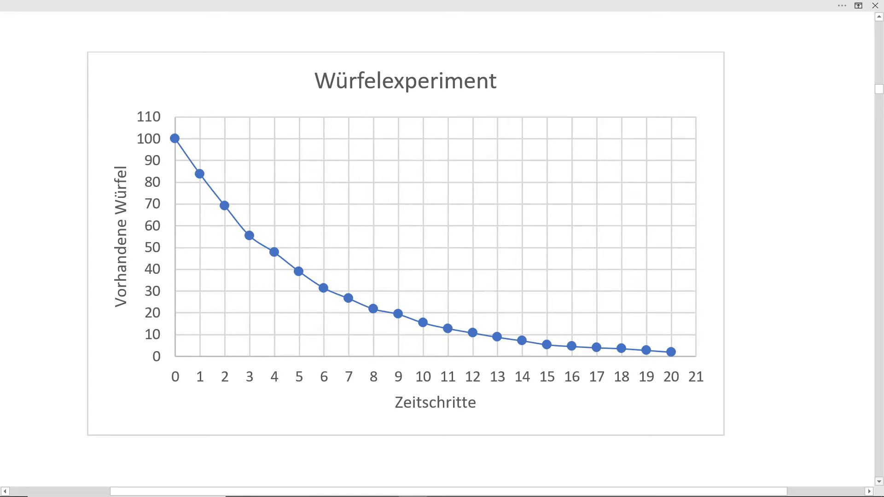
{"action": "scroll", "coordinate": [435, 249], "scroll_direction": "down", "scroll_amount": 4}
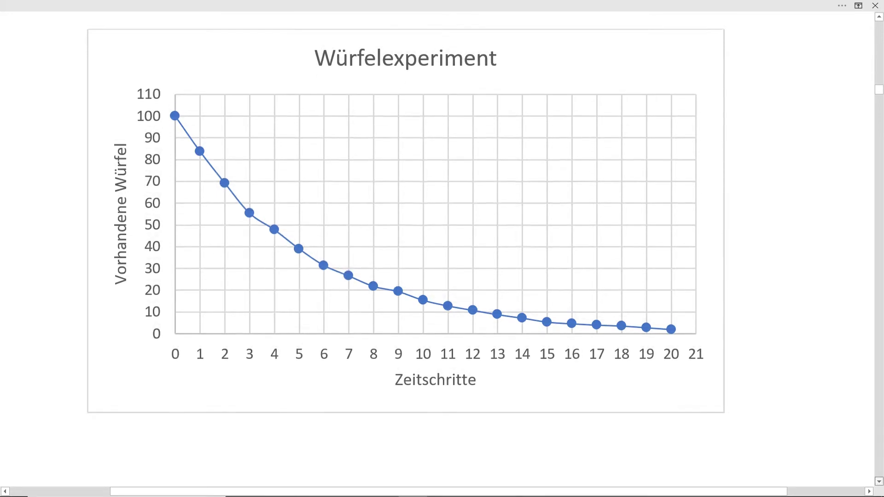
{"action": "scroll", "coordinate": [435, 249], "scroll_direction": "down", "scroll_amount": 6}
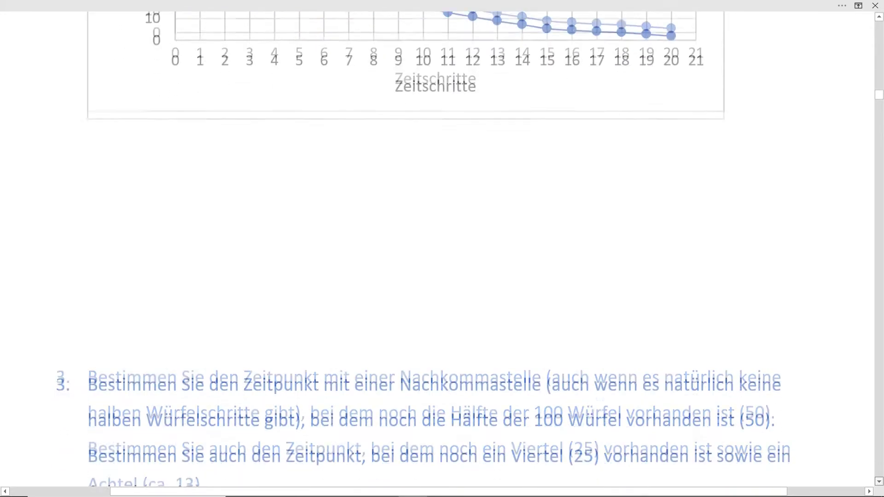
{"action": "scroll", "coordinate": [438, 249], "scroll_direction": "down", "scroll_amount": 6}
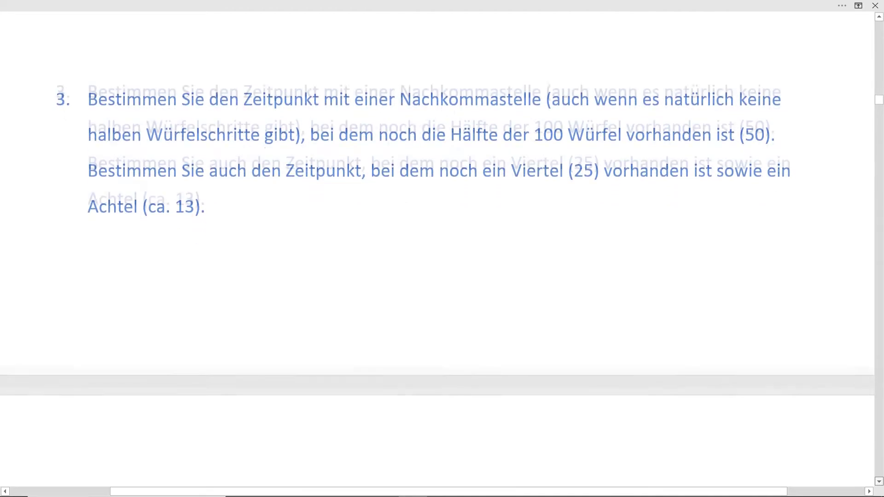
{"action": "scroll", "coordinate": [438, 249], "scroll_direction": "down", "scroll_amount": 6}
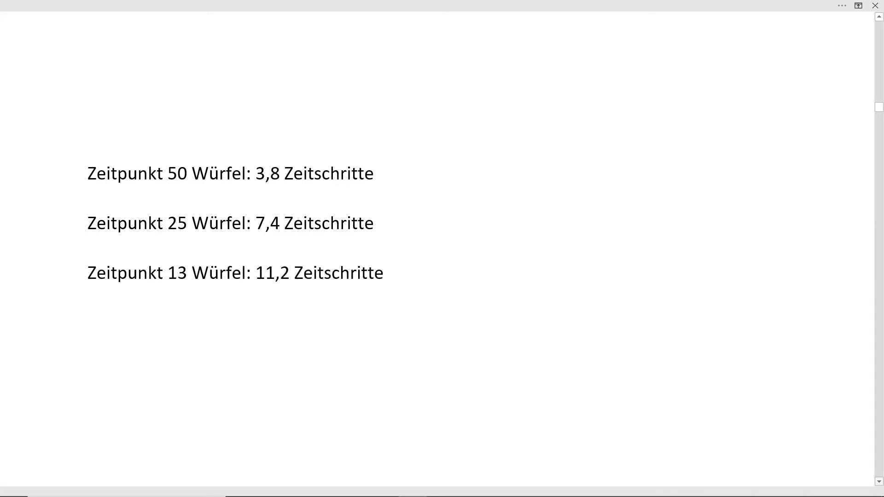
Step: Read task 4 on the half-life rule with its solution, continuing to the statement in task 5
{"action": "scroll", "coordinate": [442, 249], "scroll_direction": "down", "scroll_amount": 5}
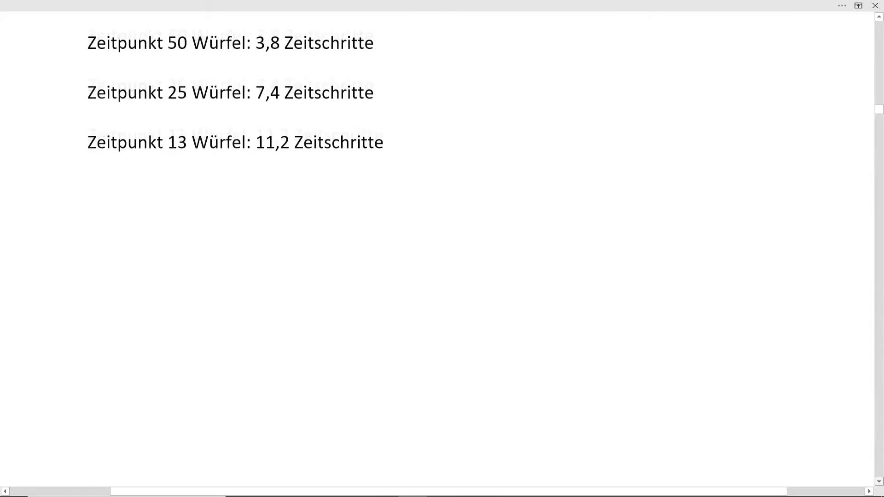
{"action": "scroll", "coordinate": [442, 249], "scroll_direction": "down", "scroll_amount": 8}
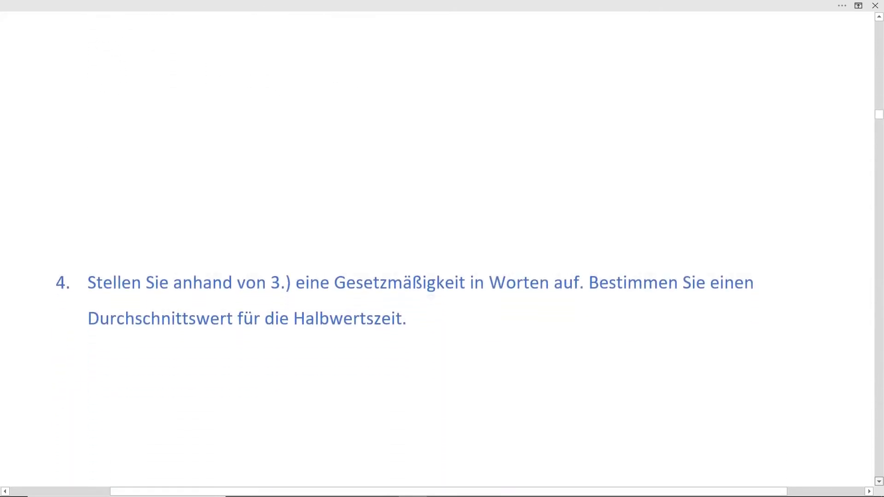
{"action": "scroll", "coordinate": [442, 249], "scroll_direction": "down", "scroll_amount": 2}
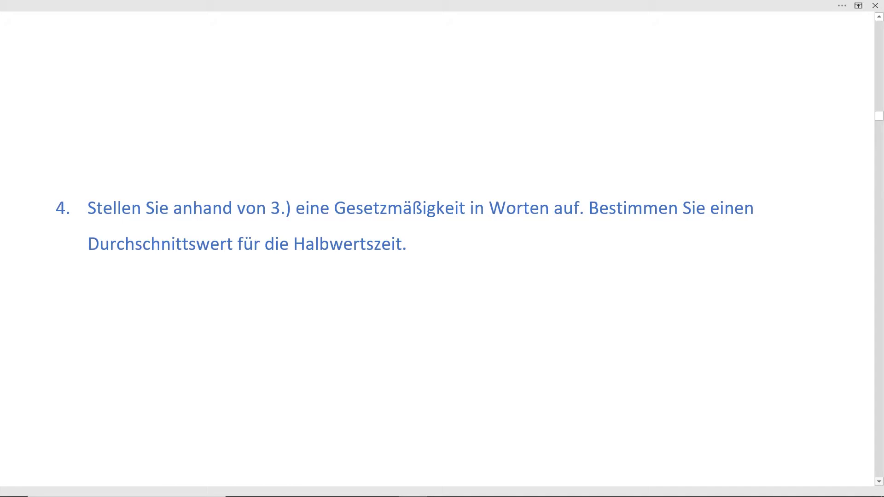
{"action": "scroll", "coordinate": [442, 249], "scroll_direction": "down", "scroll_amount": 4}
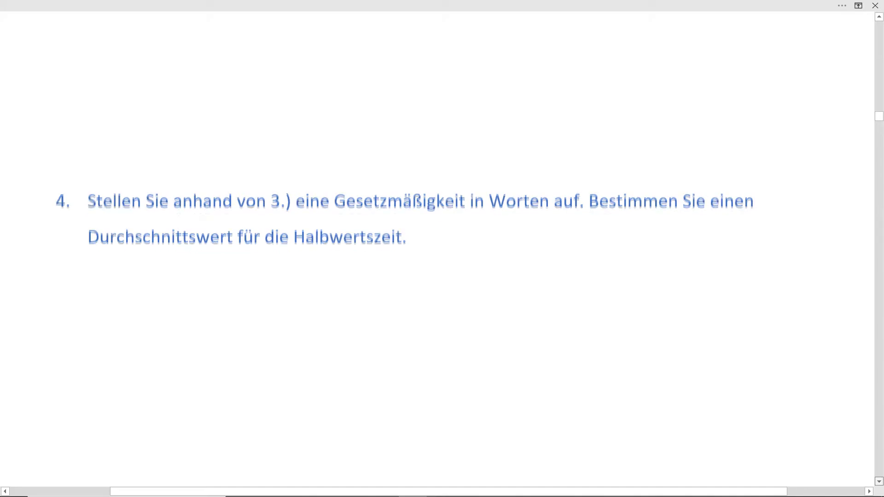
{"action": "scroll", "coordinate": [442, 248], "scroll_direction": "down", "scroll_amount": 6}
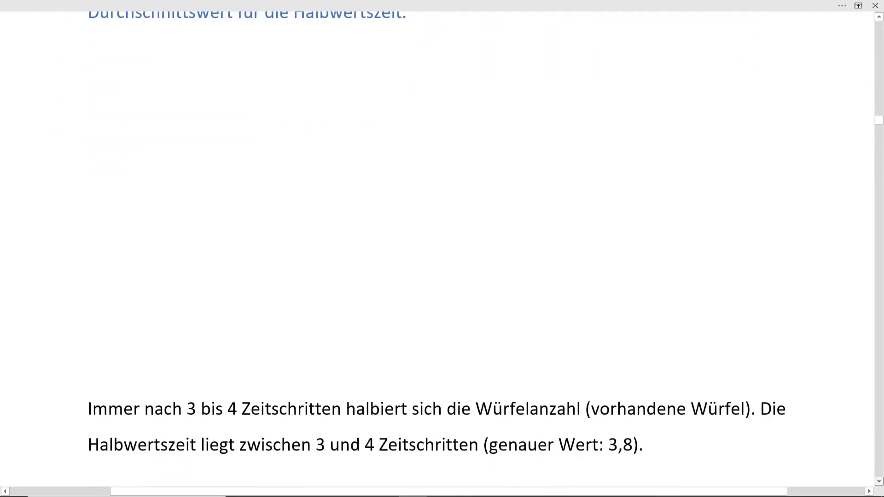
{"action": "scroll", "coordinate": [442, 249], "scroll_direction": "down", "scroll_amount": 1}
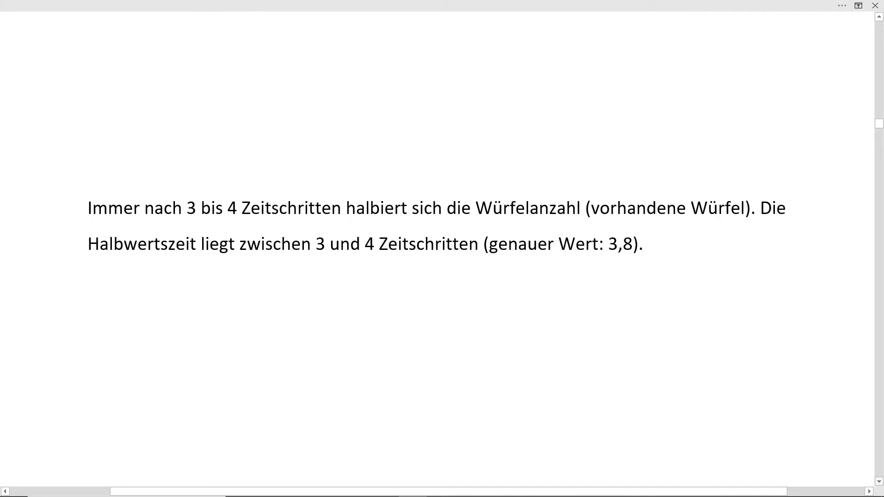
{"action": "scroll", "coordinate": [442, 249], "scroll_direction": "down", "scroll_amount": 6}
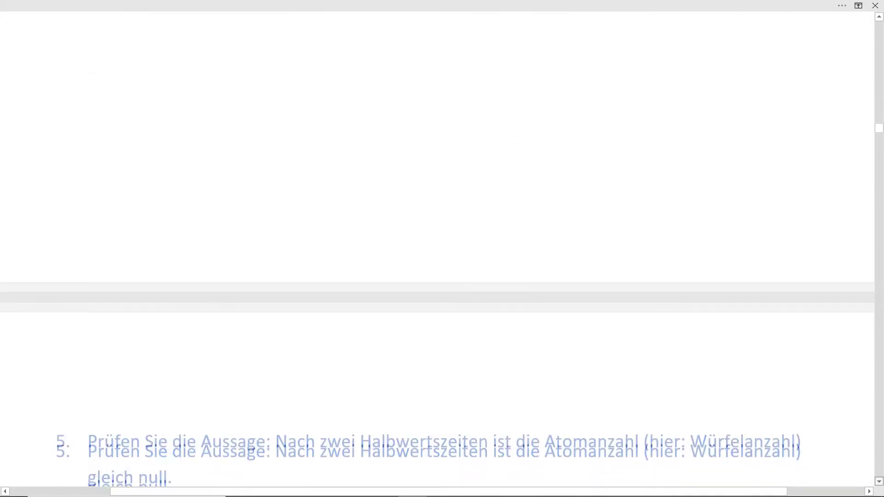
{"action": "scroll", "coordinate": [442, 249], "scroll_direction": "down", "scroll_amount": 5}
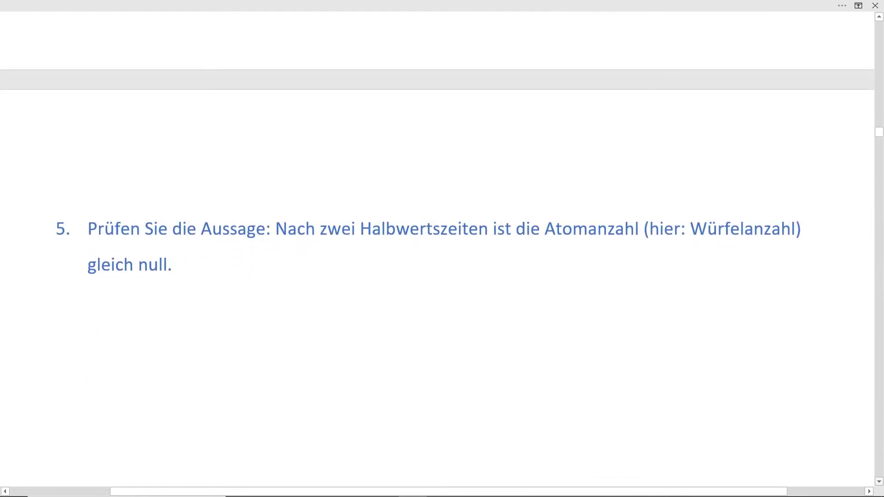